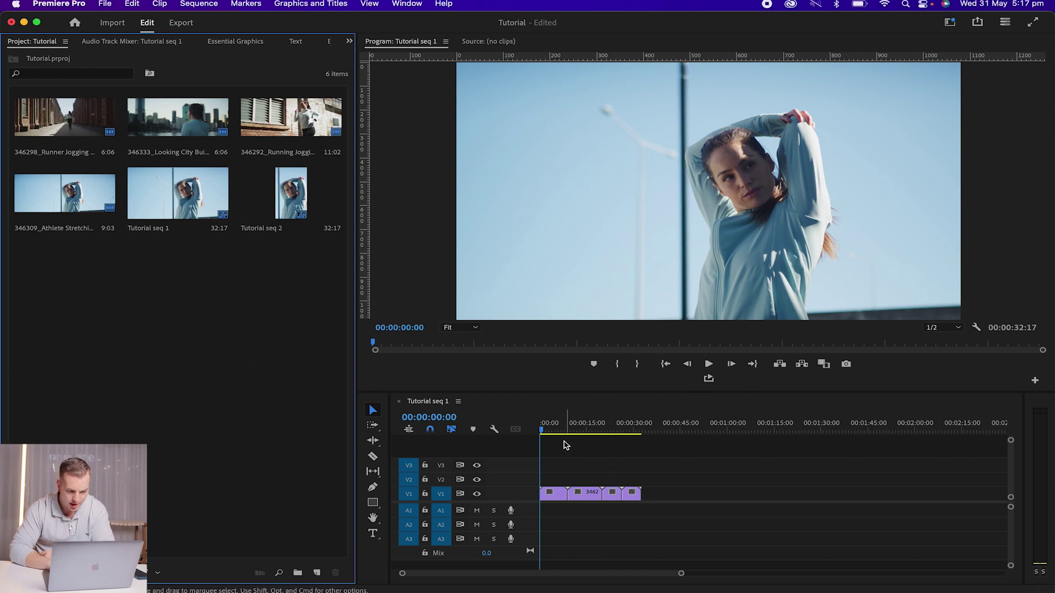
Step: Preview a later frame of Tutorial seq 1, then select all four running clips on V1
mouse_move(548, 429)
mouse_down()
mouse_move(629, 448)
mouse_move(539, 457)
mouse_move(545, 433)
mouse_move(632, 444)
mouse_move(624, 434)
mouse_move(537, 442)
mouse_up()
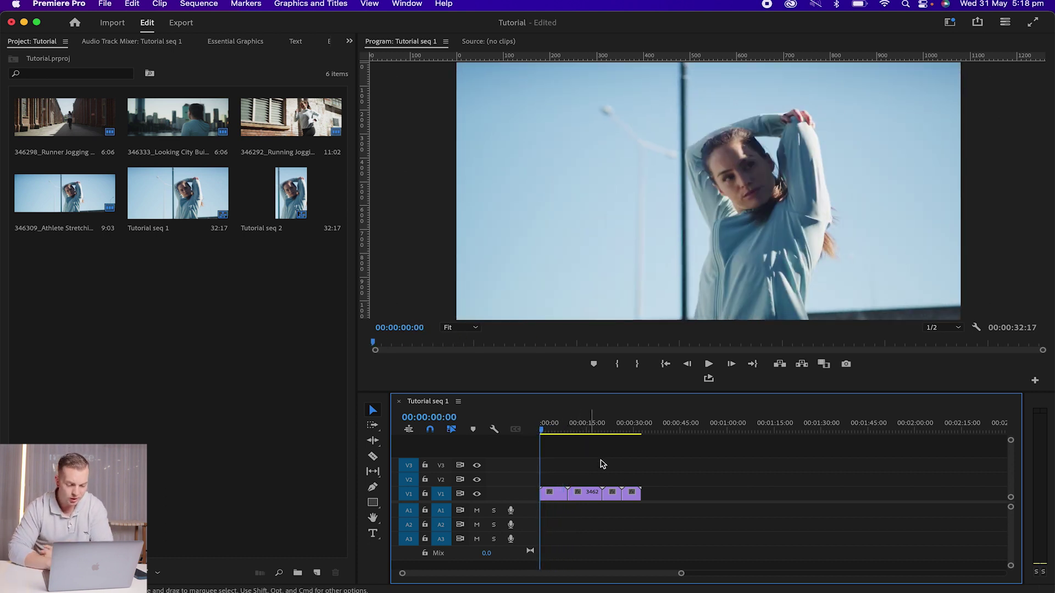
key(super+a)
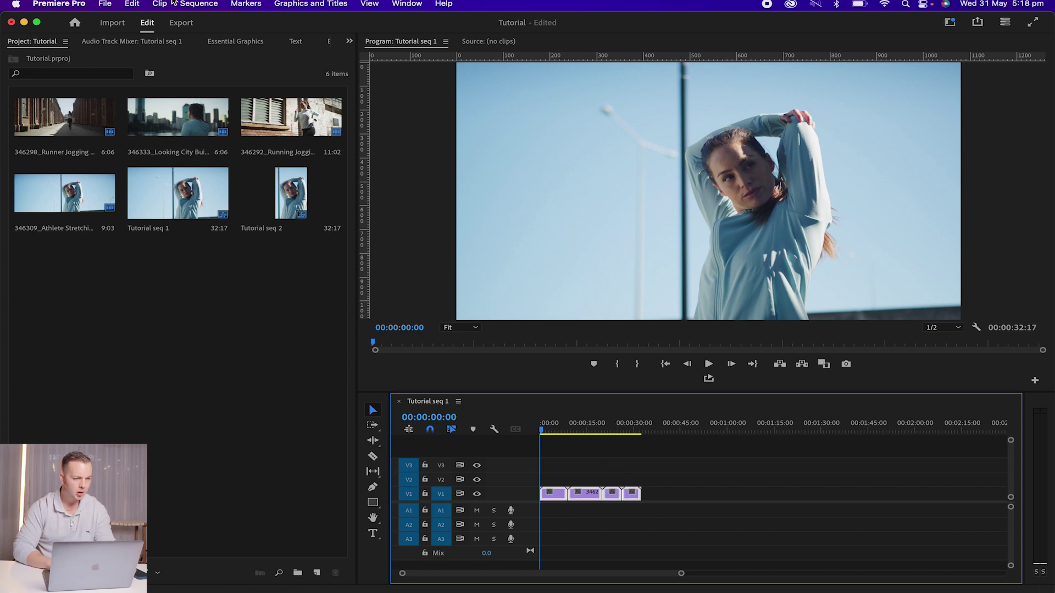
Step: Create a new 1080×1920 sequence named Tutorial Seq 2.0 from the Instagram Stories Template preset
click(105, 5)
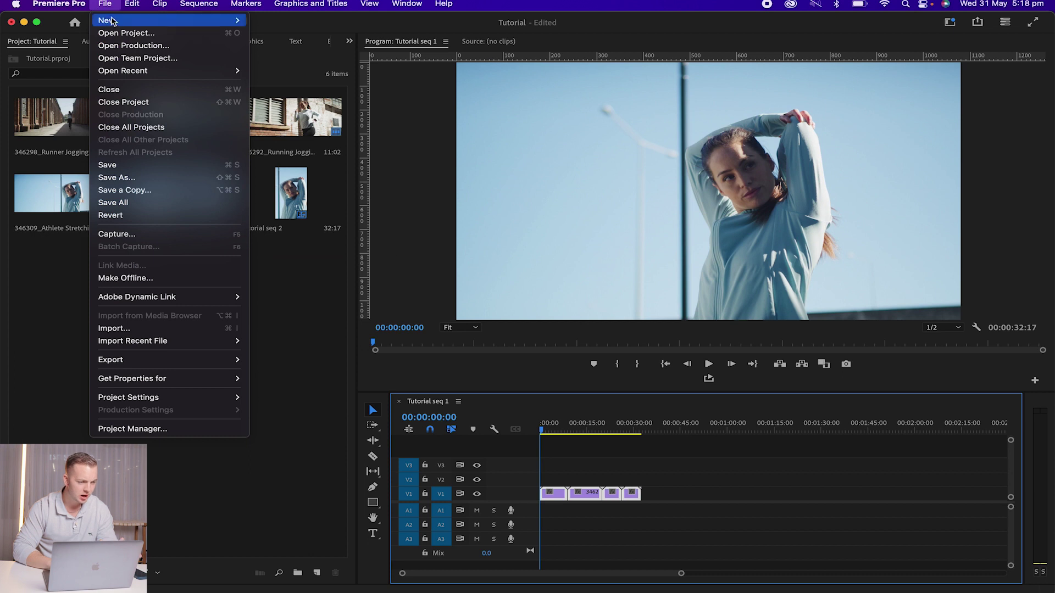
mouse_move(115, 22)
click(297, 58)
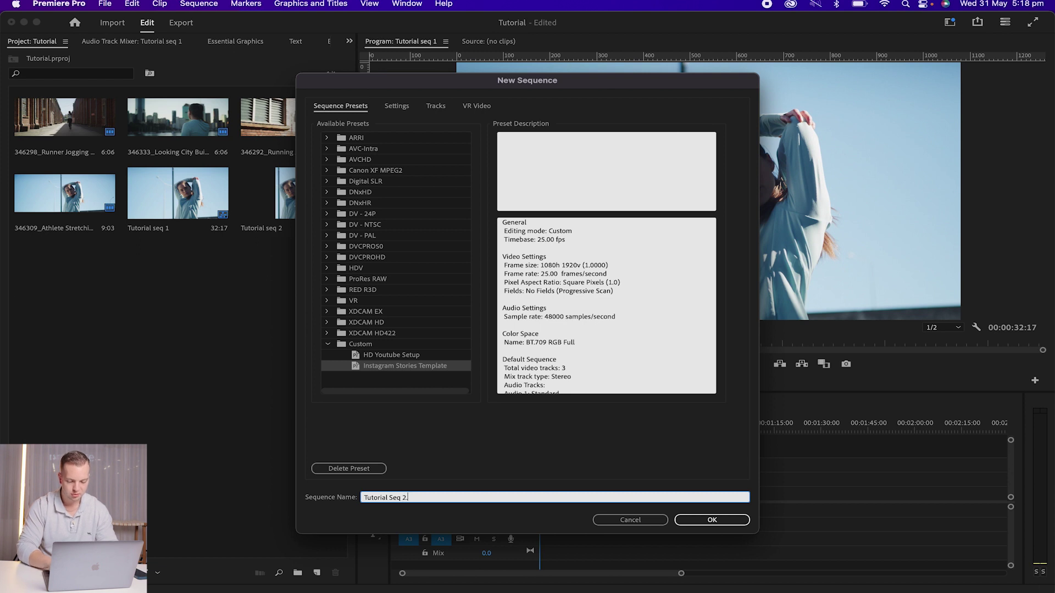
key(Return)
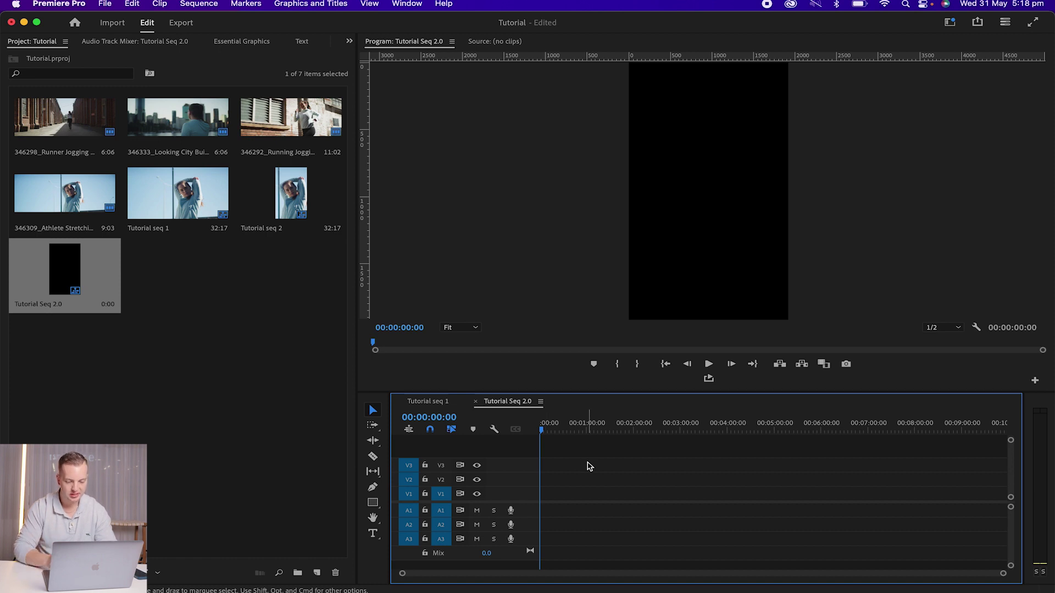
Step: Paste the copied running clips into Tutorial Seq 2.0 and preview a later runner frame
key(super+v)
drag(565, 430, 543, 438)
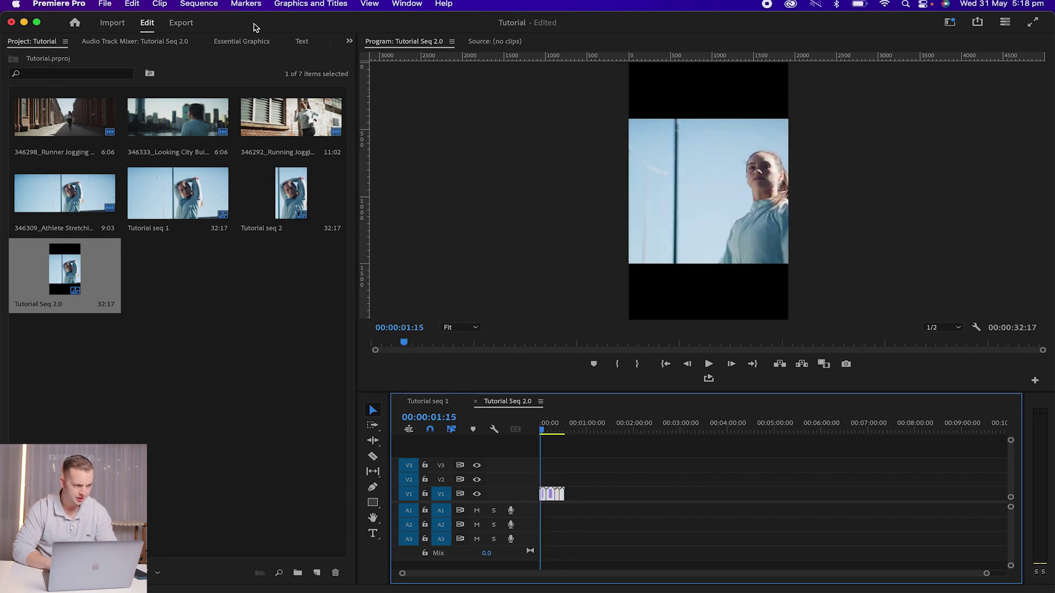
Step: Search the Effects panel for 'ref' and apply Auto Reframe to the V1 clips
key(shift+7)
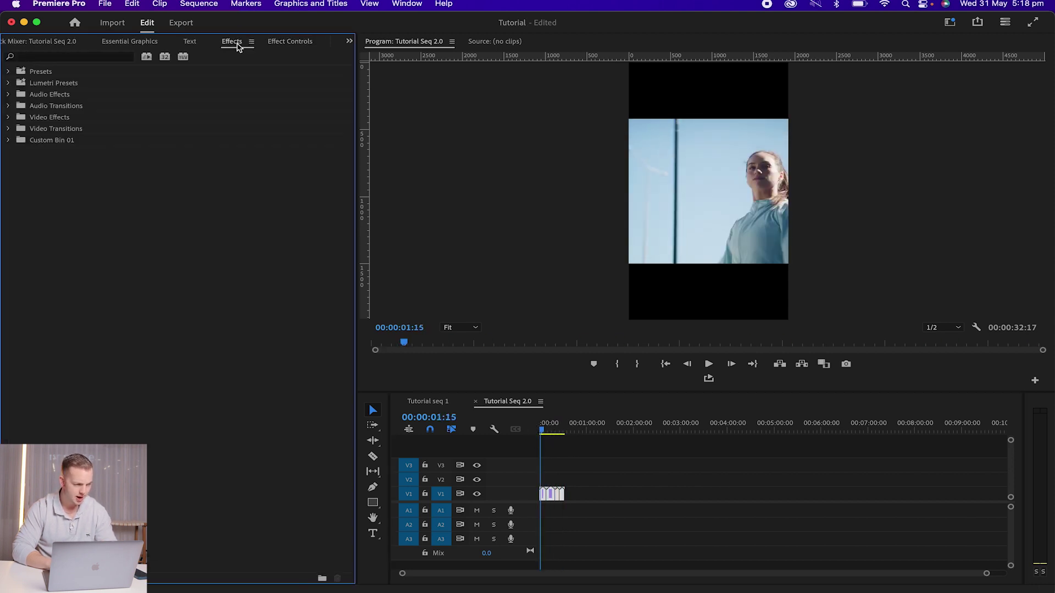
click(103, 56)
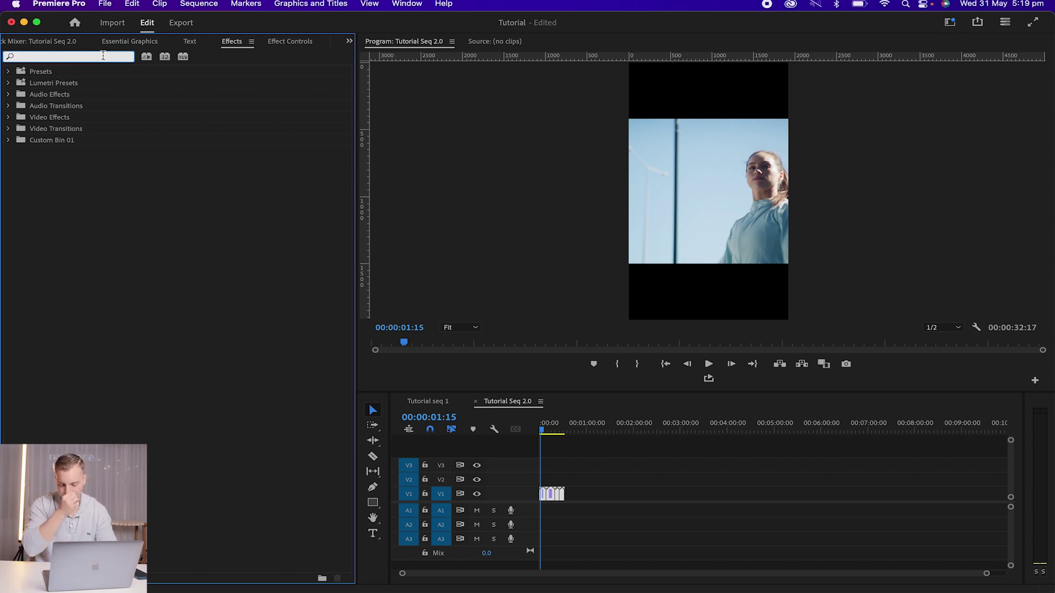
text(reframe)
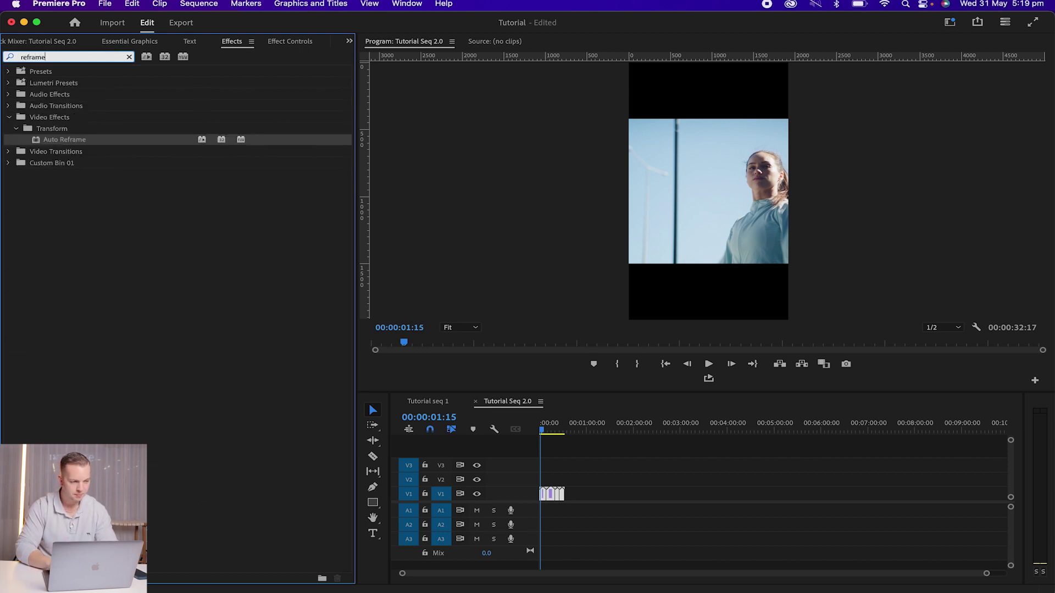
drag(87, 144, 560, 503)
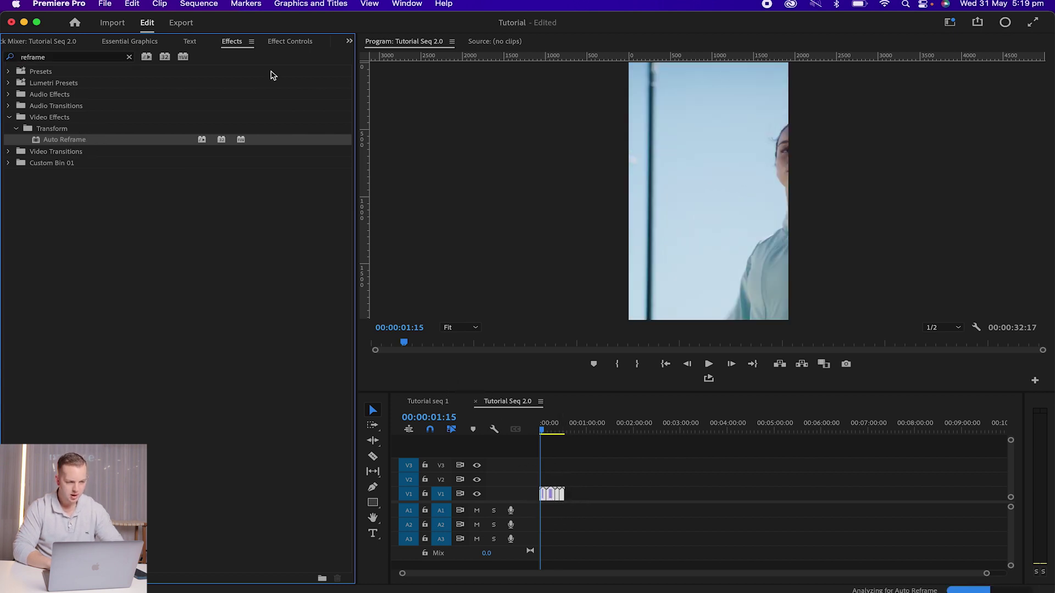
Step: Check the Auto Reframe settings of each clip, including 346292, 346298 and 346333, in Effect Controls
click(258, 44)
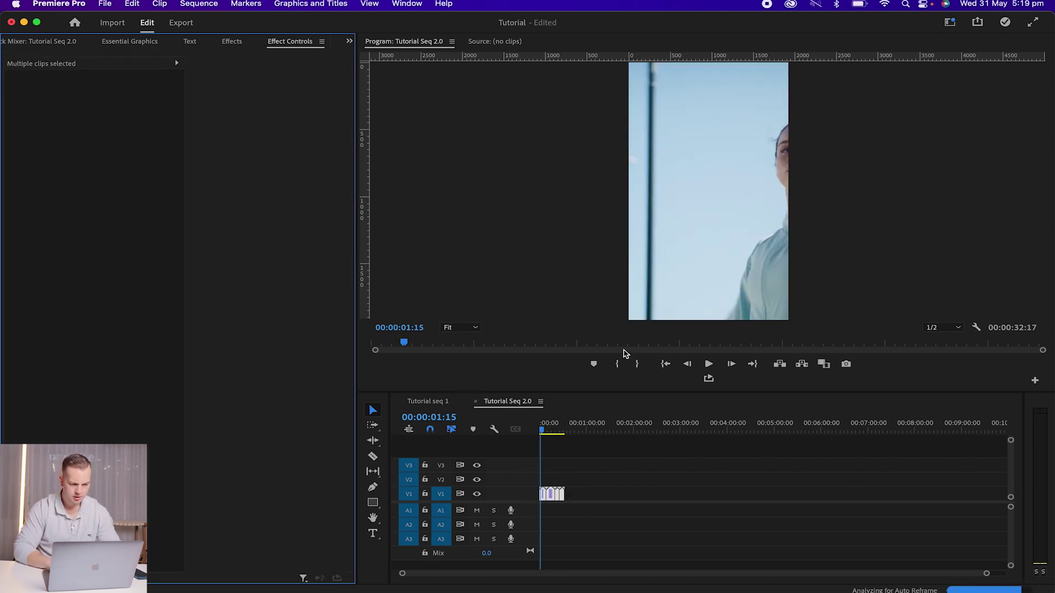
click(600, 498)
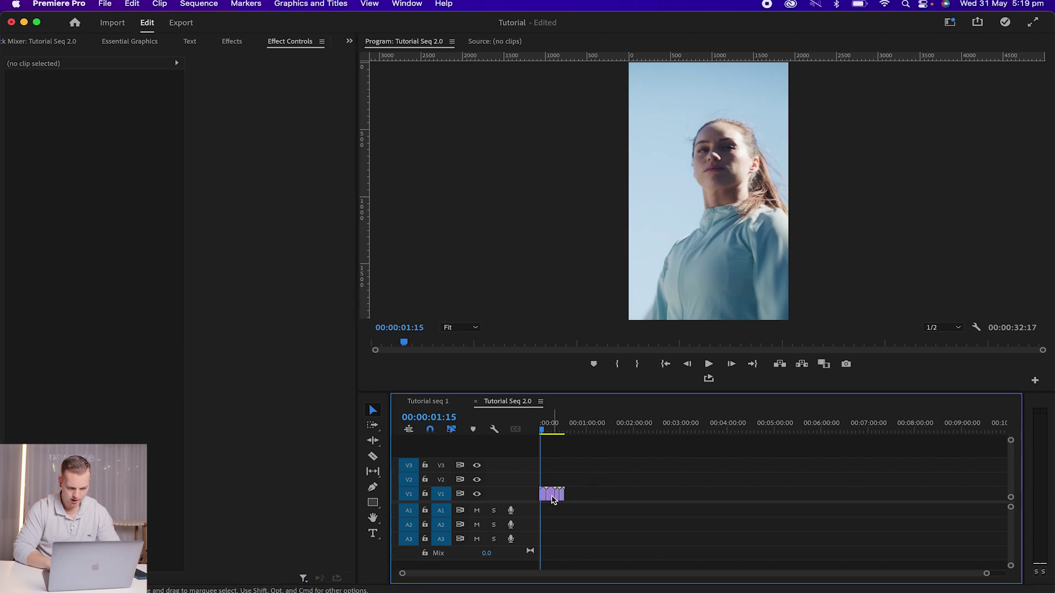
click(544, 497)
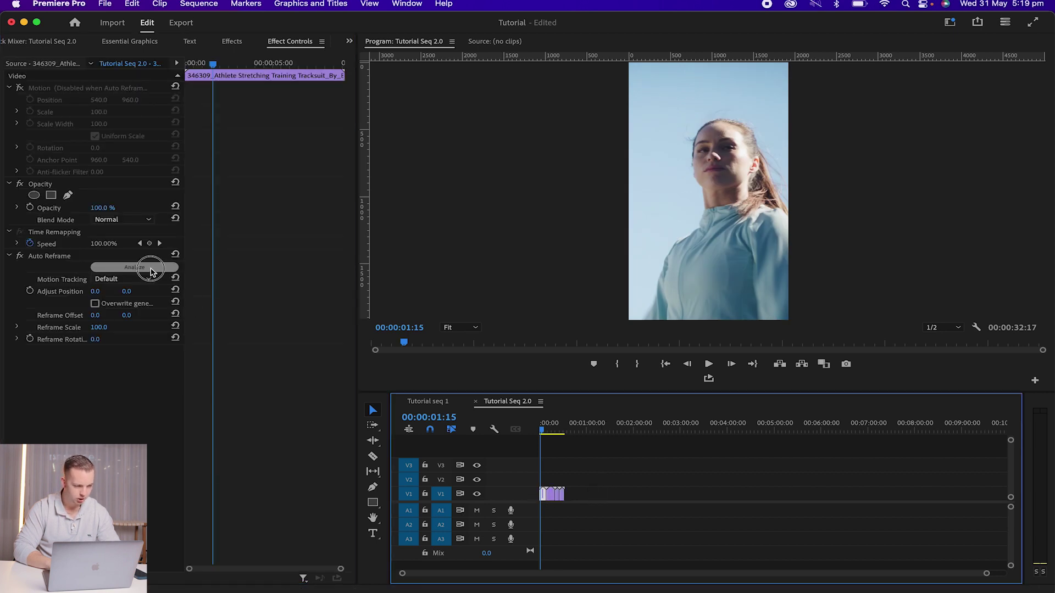
click(146, 271)
click(549, 493)
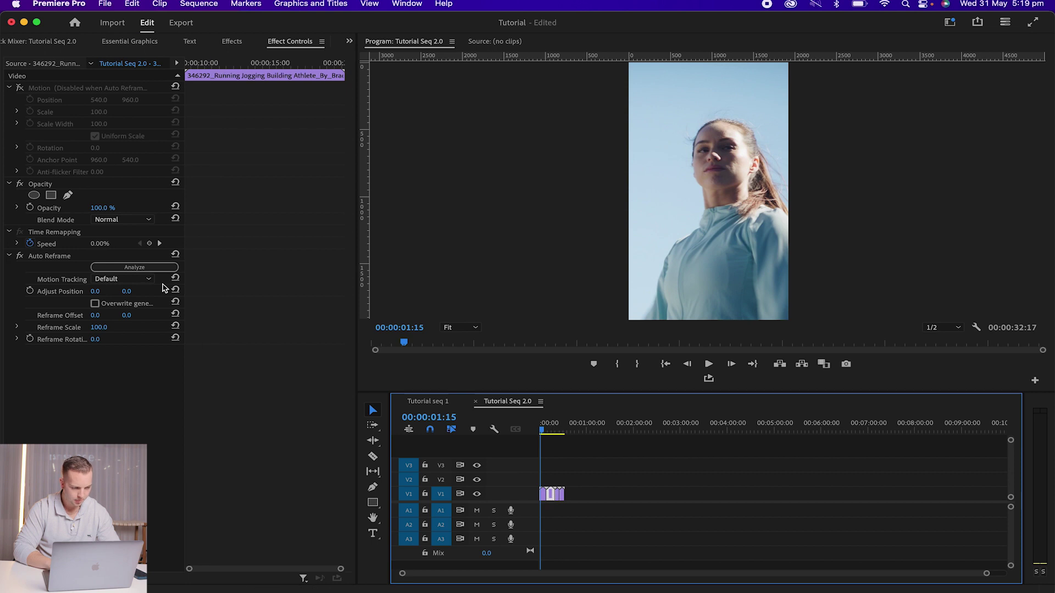
click(156, 277)
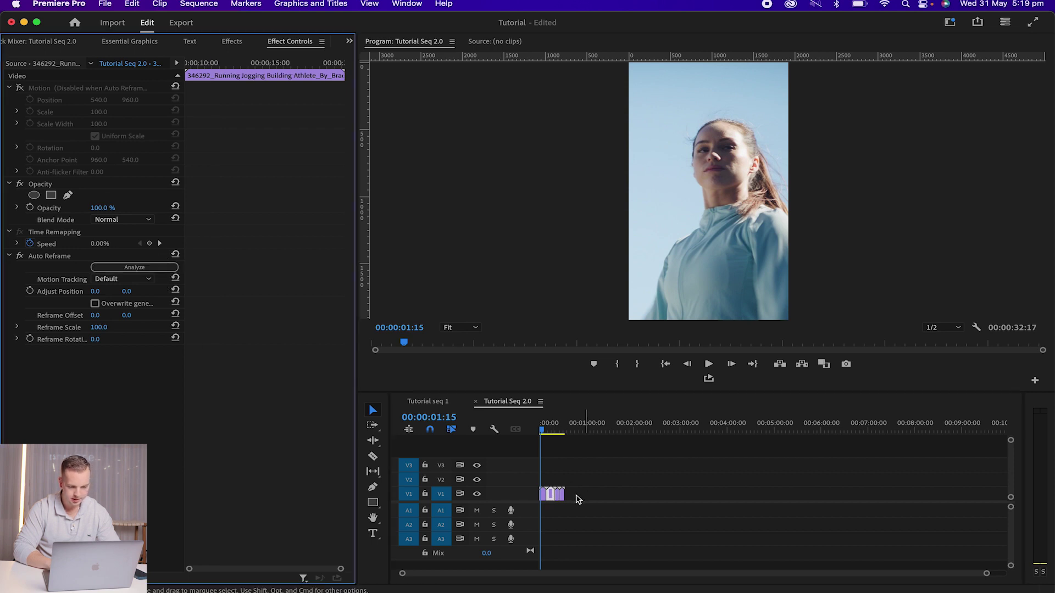
click(560, 499)
click(145, 273)
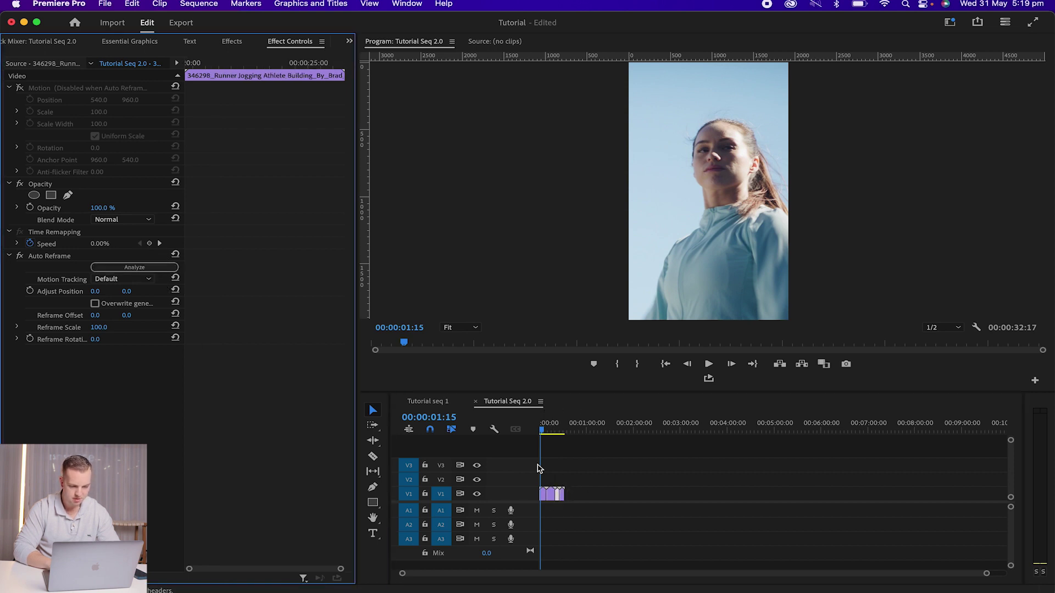
click(562, 498)
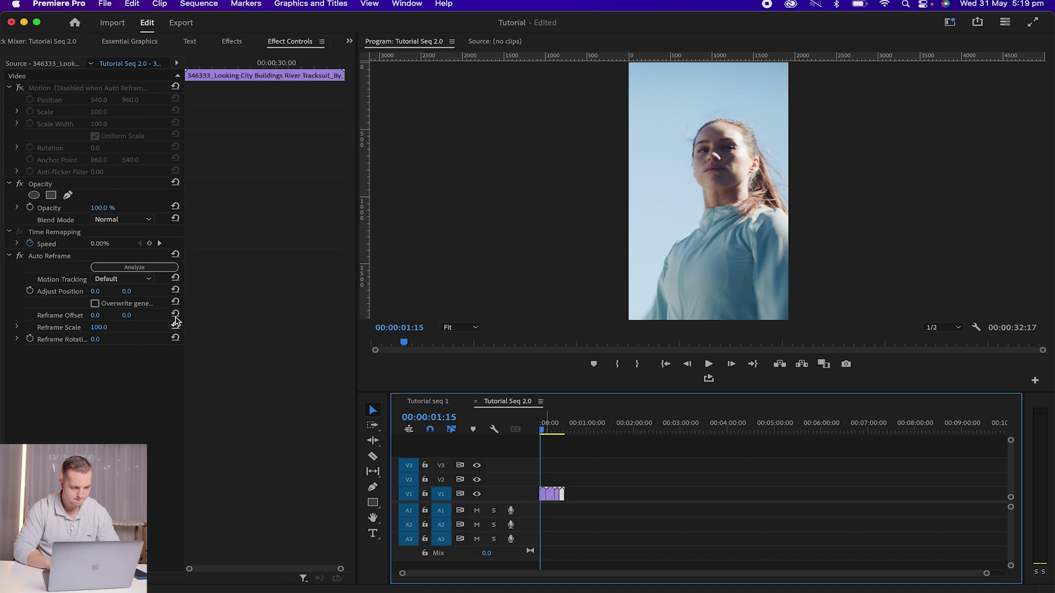
click(148, 282)
Step: Play the reframed vertical sequence from the start
click(614, 467)
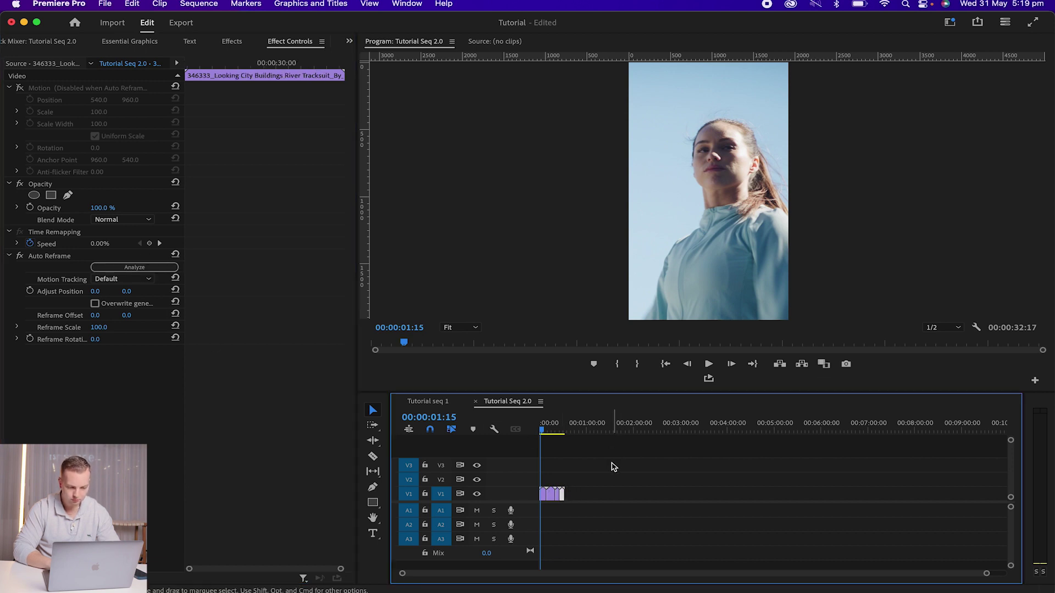
key(Home)
click(521, 429)
key(space)
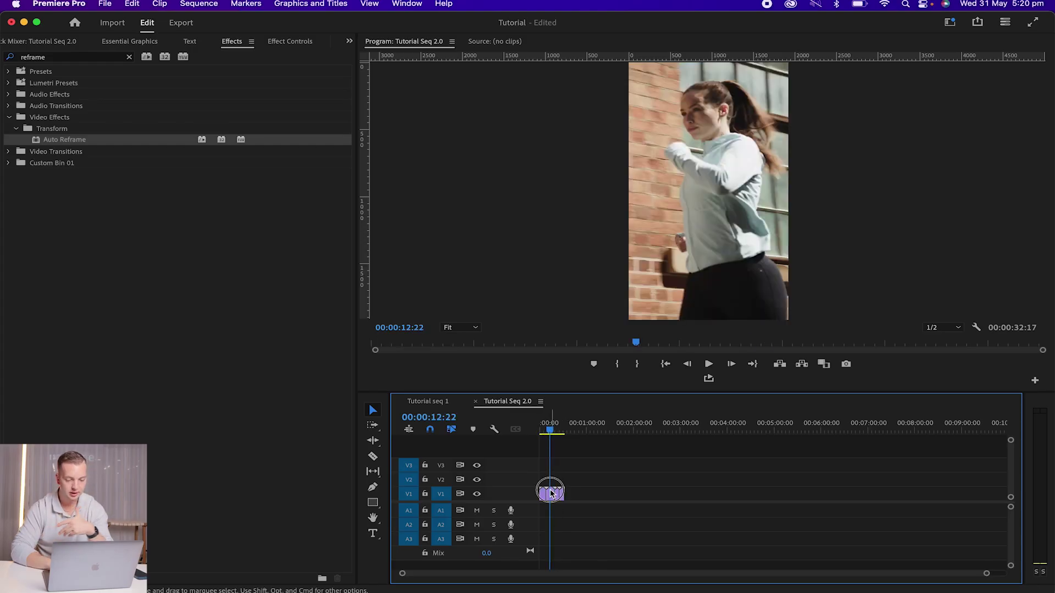
Step: Set the running clip's Auto Reframe Motion Tracking to Slower Motion and play it back
click(285, 42)
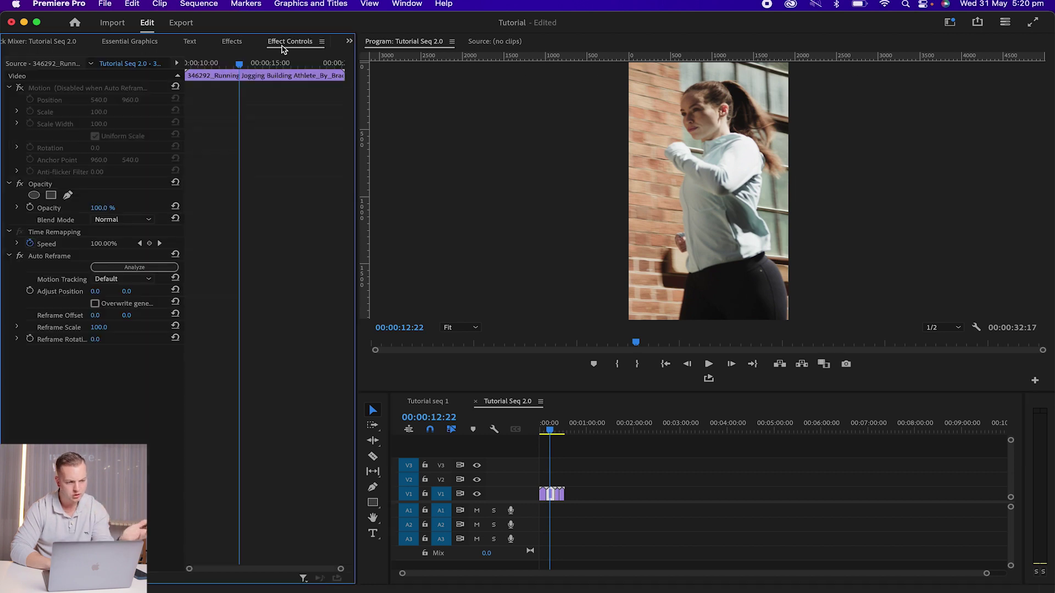
click(133, 281)
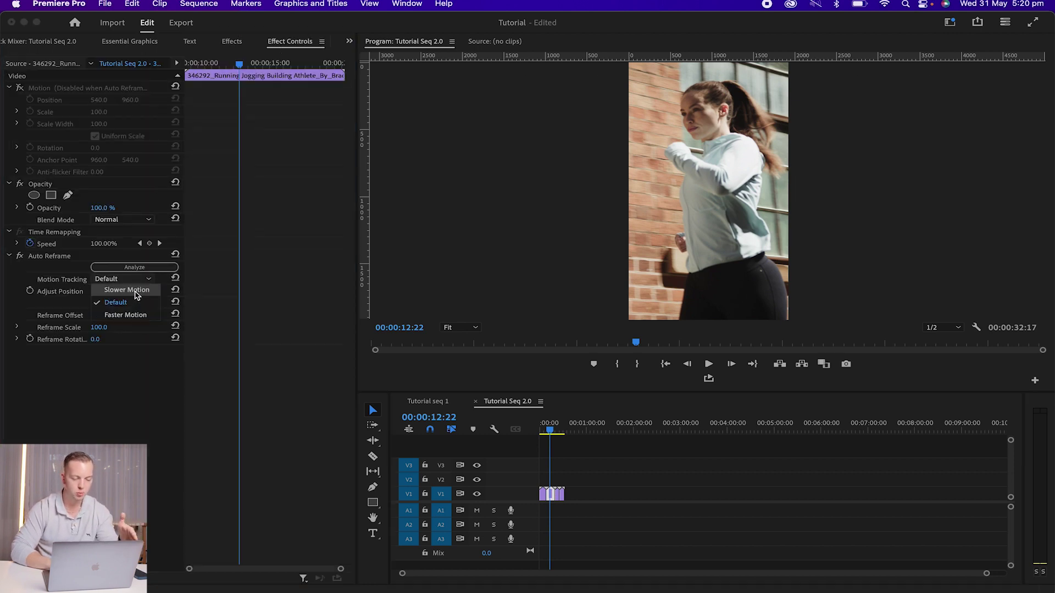
click(137, 292)
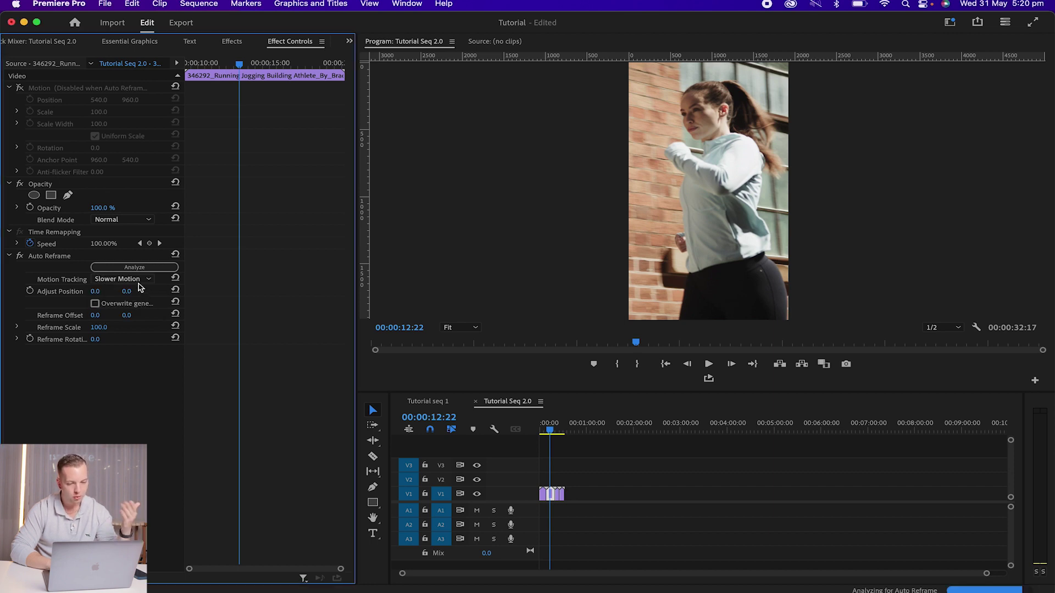
key(space)
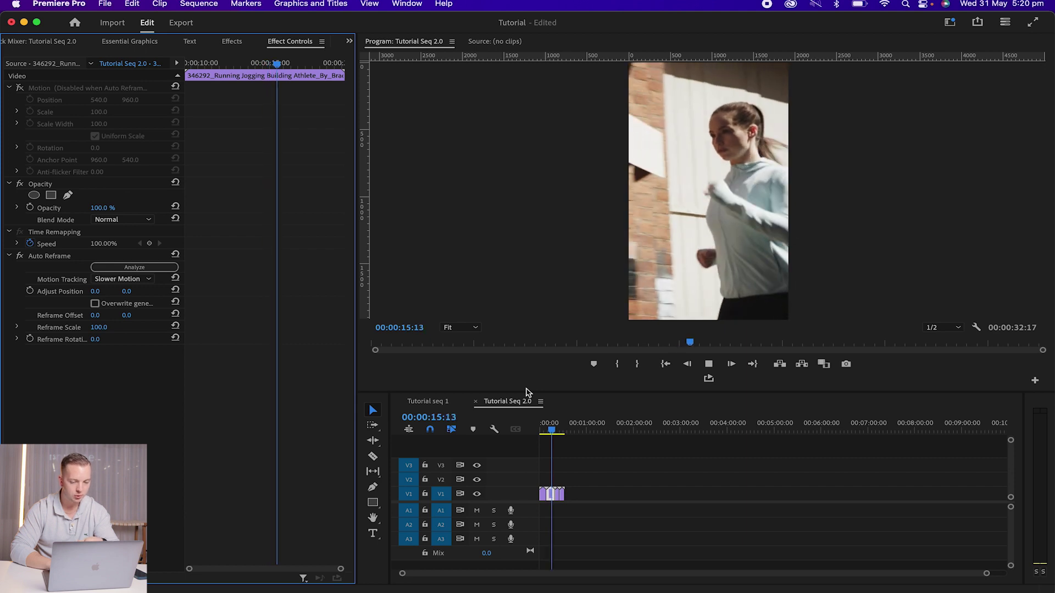
key(space)
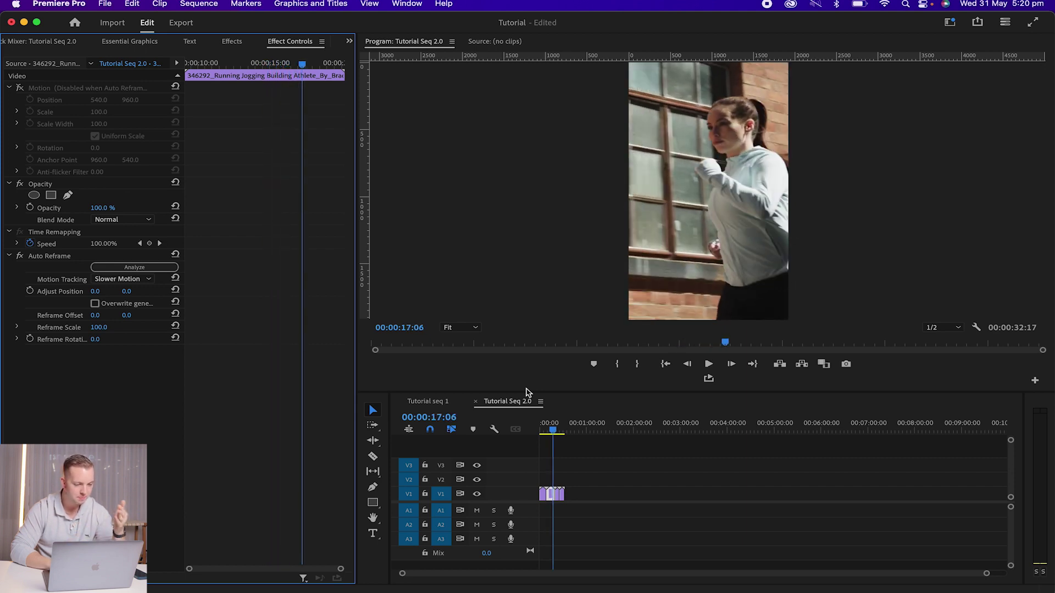
Step: Switch Motion Tracking to Faster Motion and play the clip again
click(121, 278)
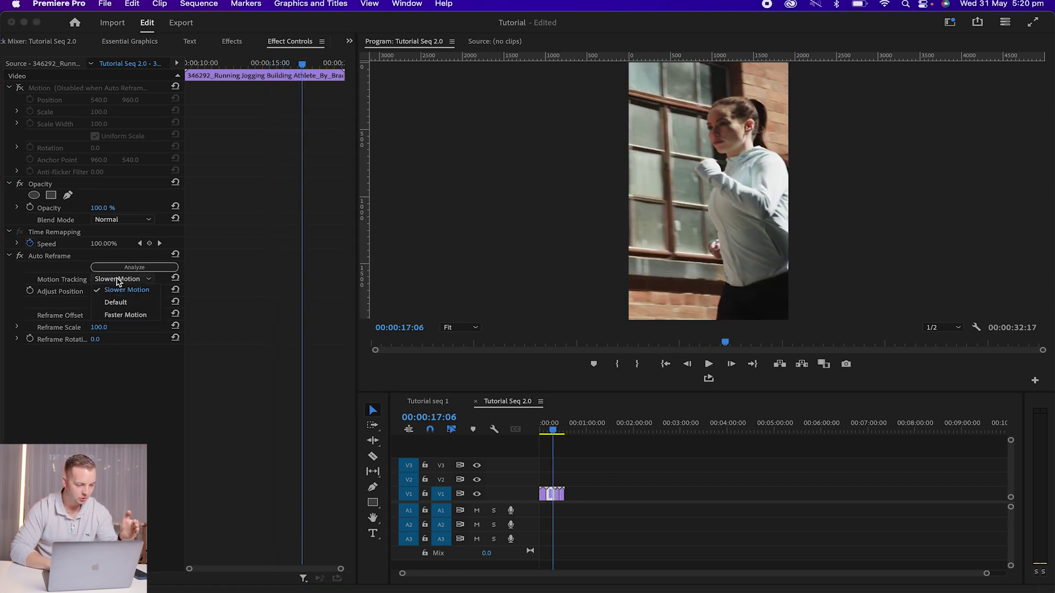
click(123, 315)
key(space)
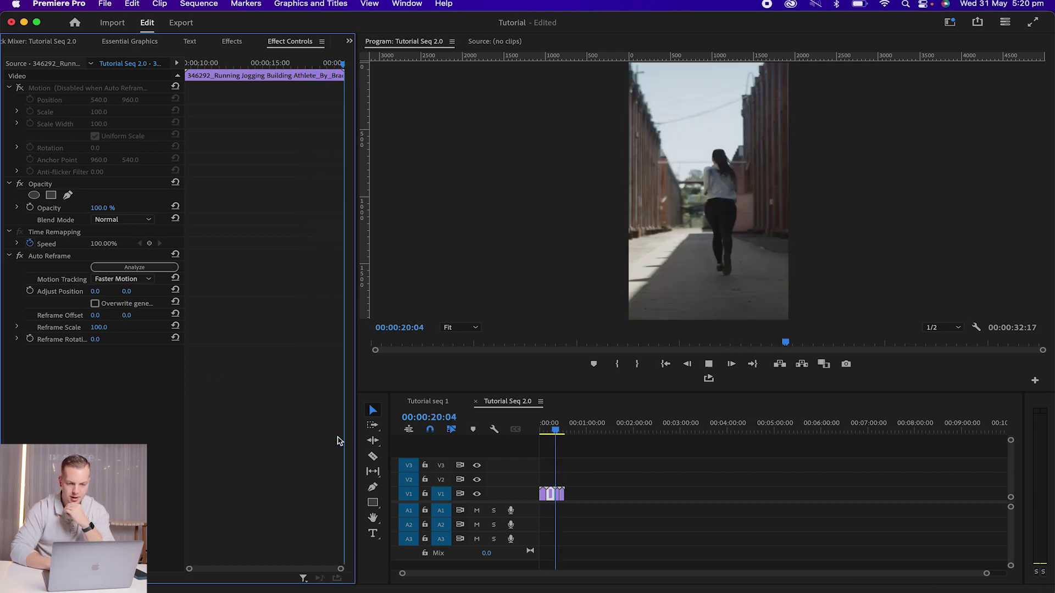
key(space)
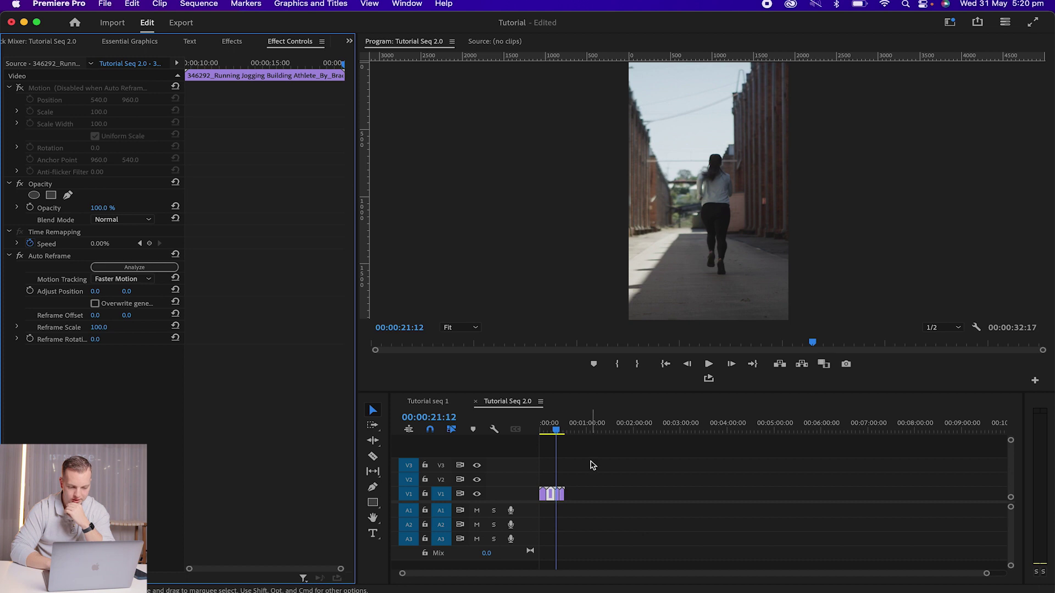
Step: Rewind to 00:00:15:07, set Motion Tracking back to Default, and play
drag(556, 430, 554, 437)
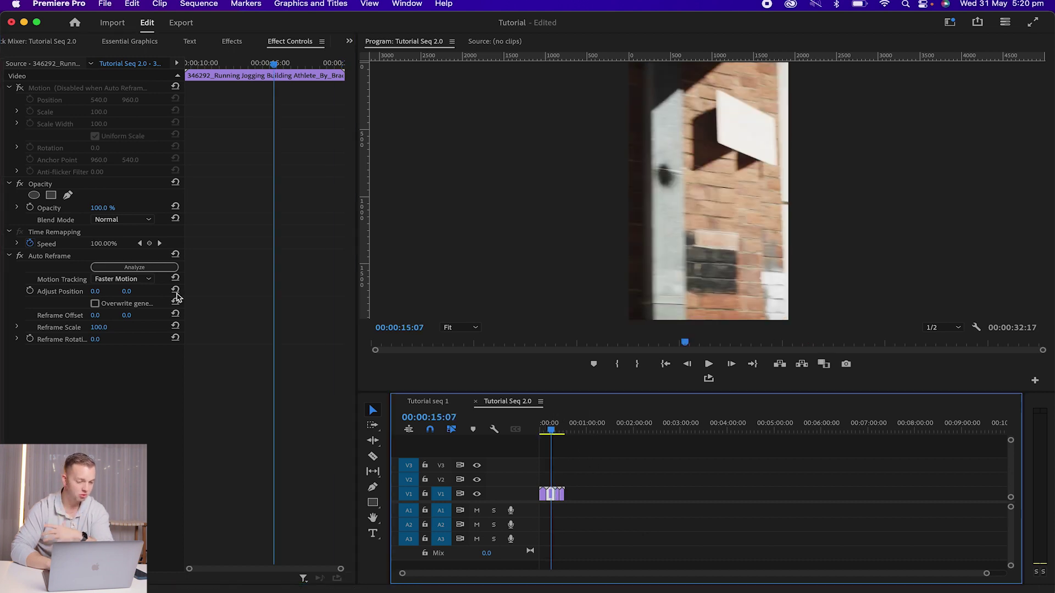
click(145, 279)
click(136, 301)
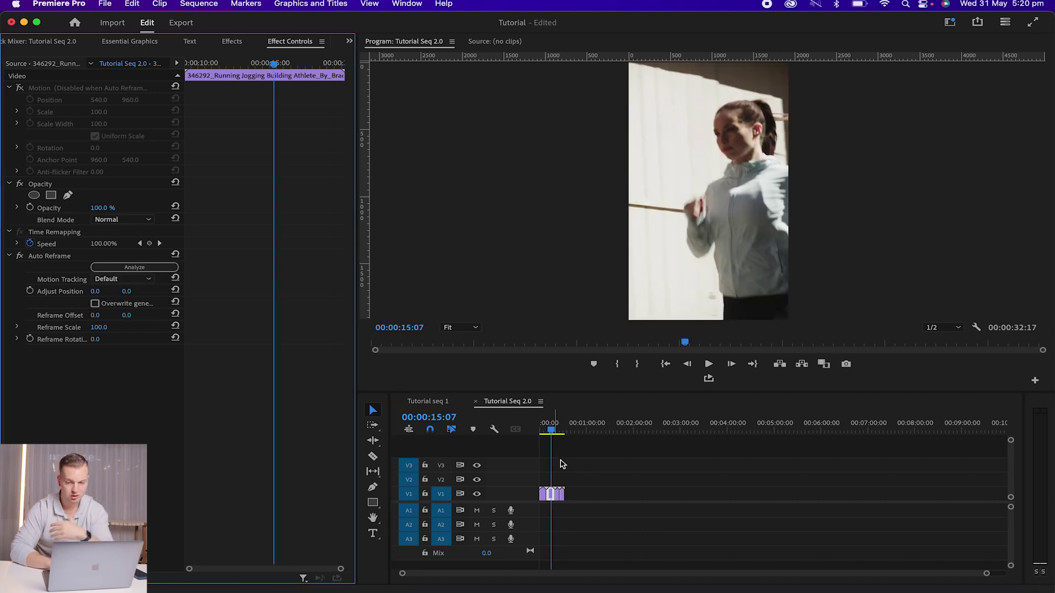
key(space)
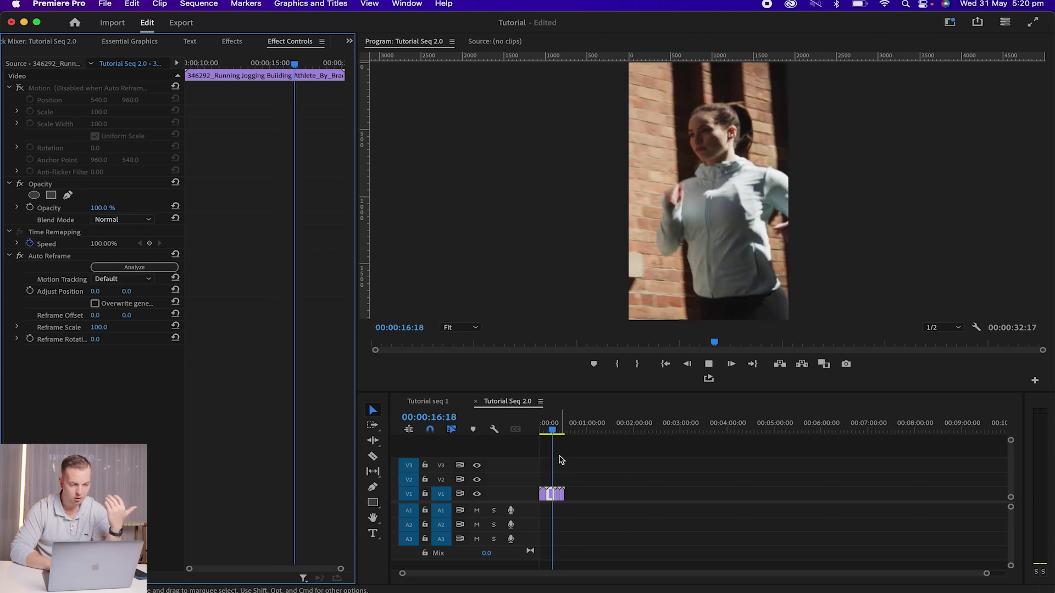